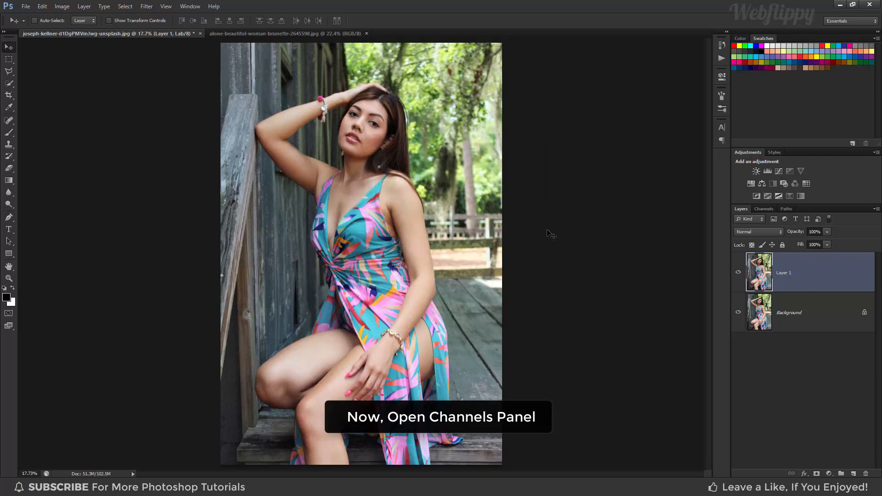
Step: Copy the entire a channel of Layer 1 and paste it into the b channel
{"action": "left_click", "coordinate": [197, 6]}
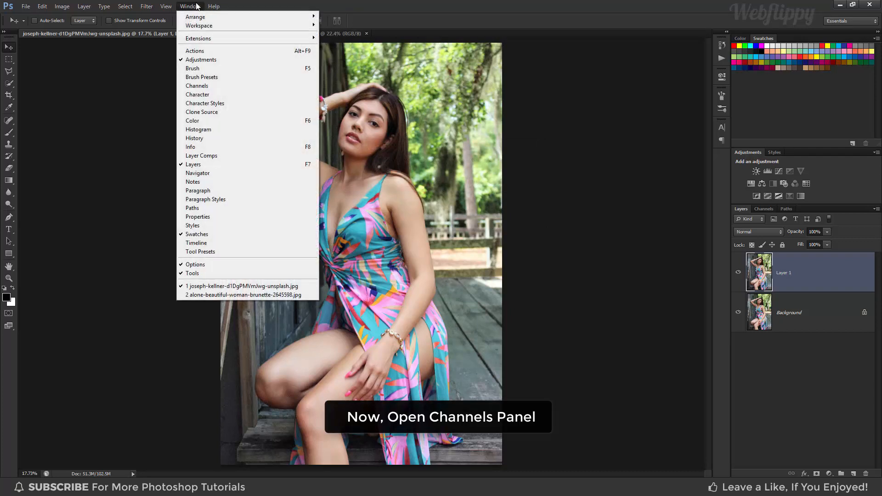
{"action": "left_click", "coordinate": [218, 90]}
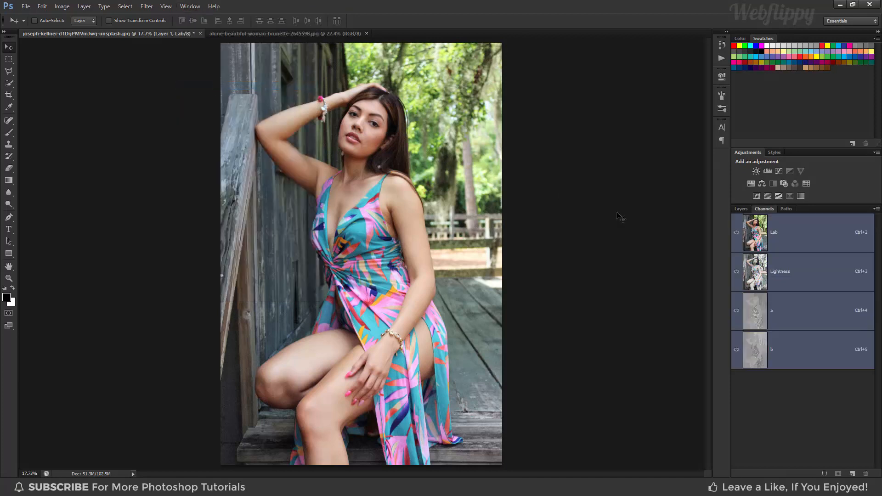
{"action": "left_click", "coordinate": [785, 315]}
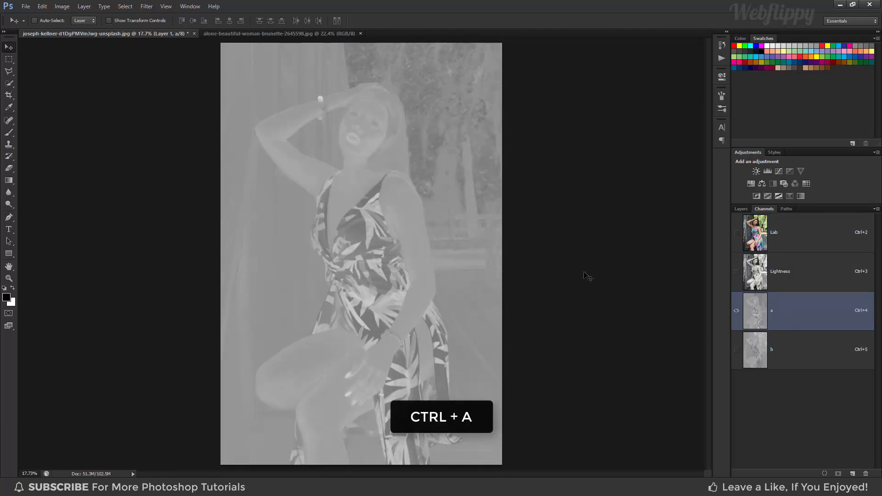
{"action": "key", "text": "ctrl+a"}
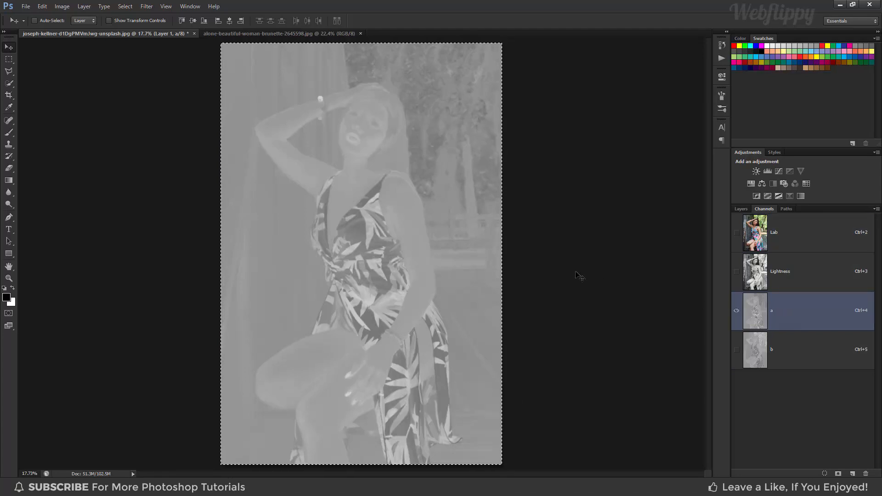
{"action": "key", "text": "ctrl+c"}
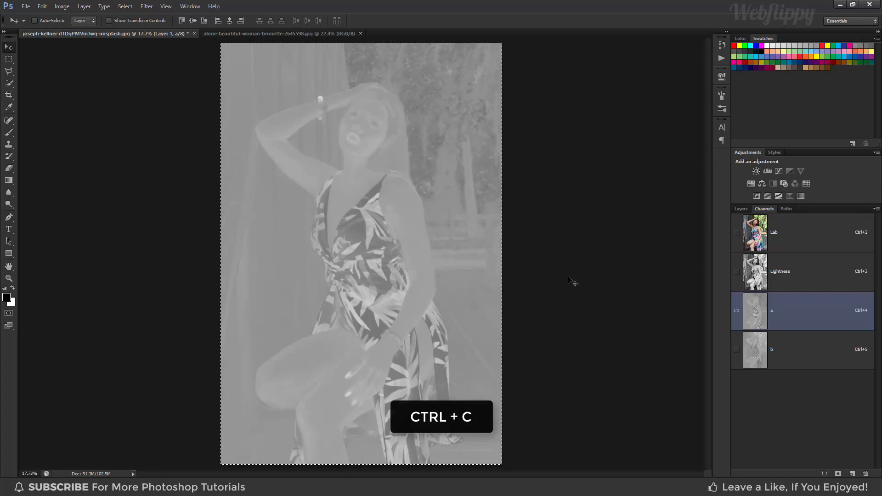
{"action": "left_click", "coordinate": [789, 350]}
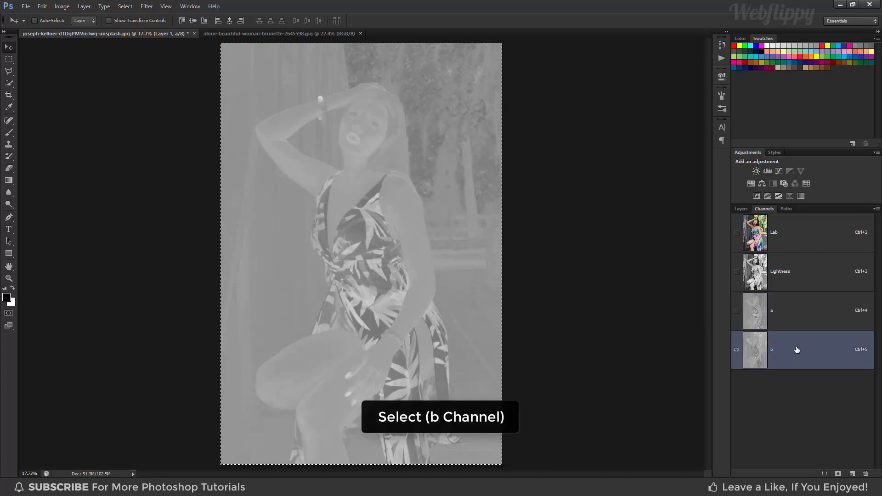
{"action": "key", "text": "ctrl+v"}
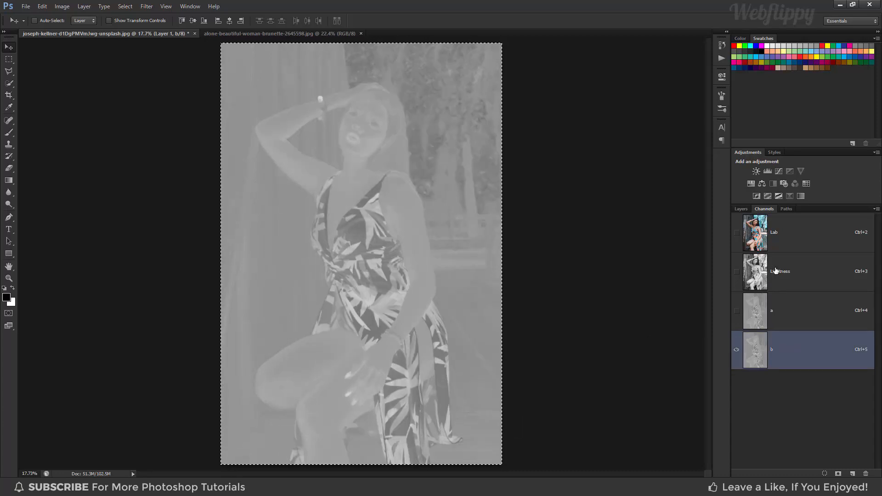
Step: Restore the Lab composite view, return to the layer list and deselect the canvas
{"action": "left_click", "coordinate": [785, 238]}
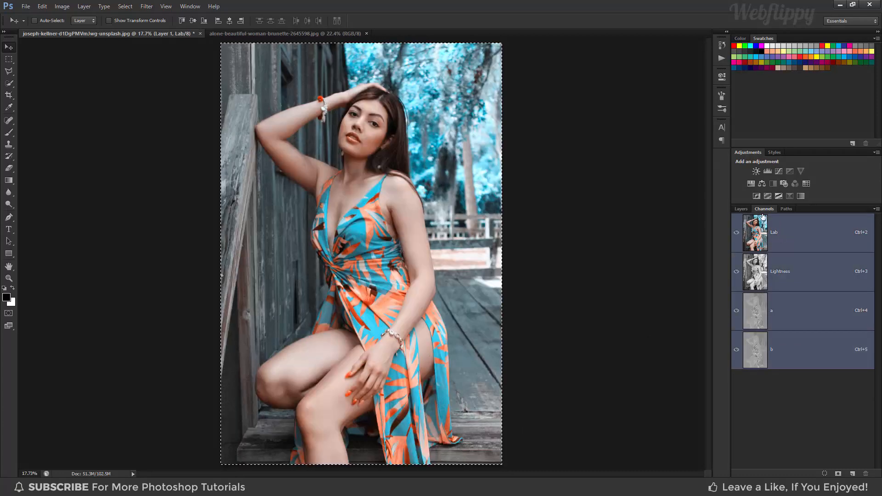
{"action": "left_click", "coordinate": [746, 211]}
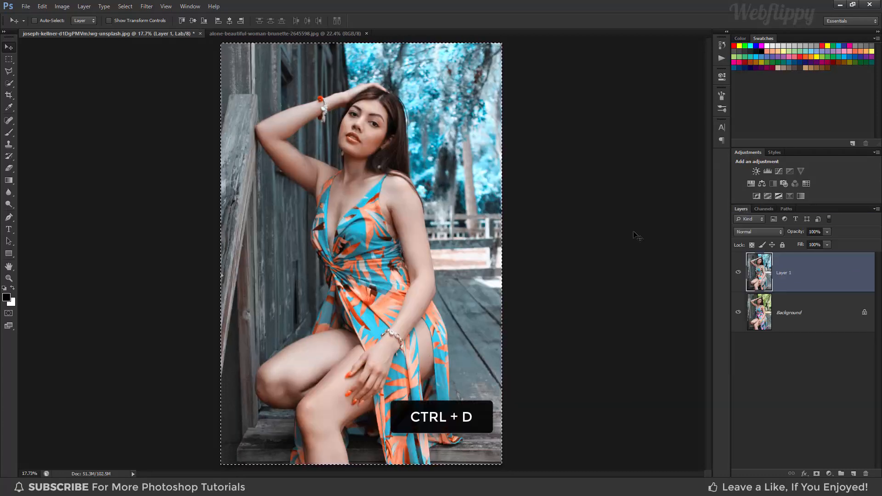
{"action": "key", "text": "ctrl+d"}
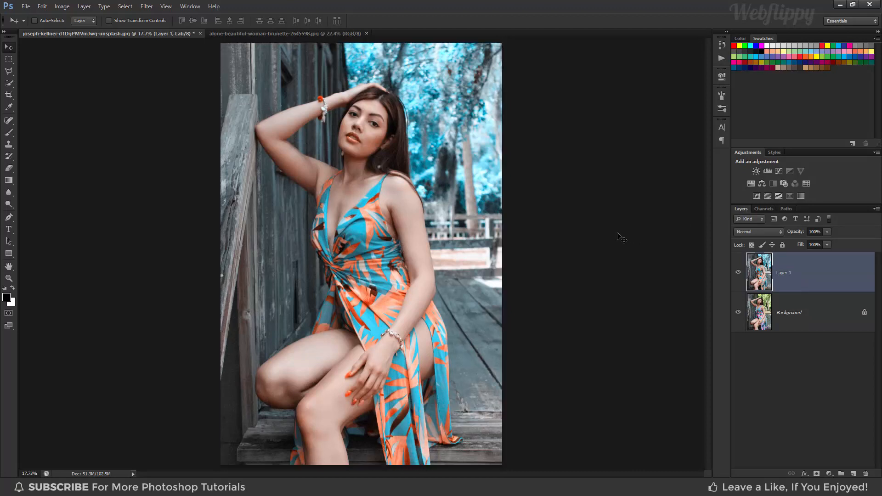
Step: Convert the image to RGB Color mode without flattening the layers
{"action": "left_click", "coordinate": [62, 7]}
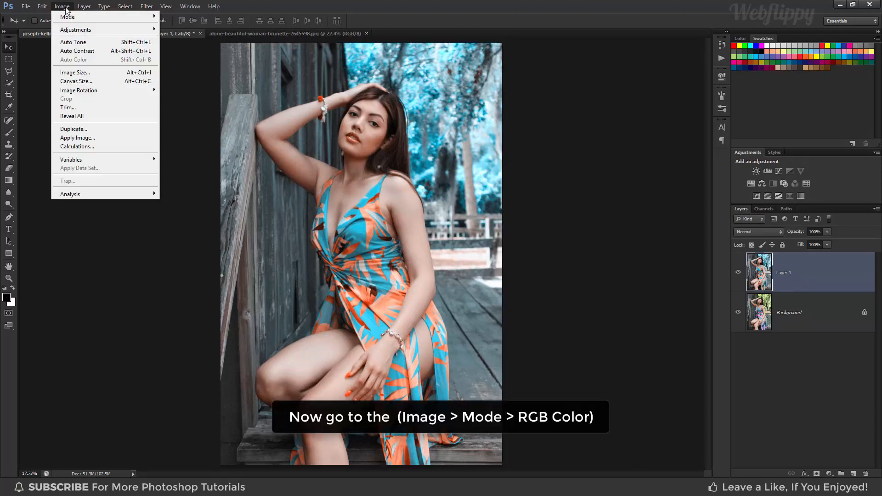
{"action": "mouse_move", "coordinate": [75, 18]}
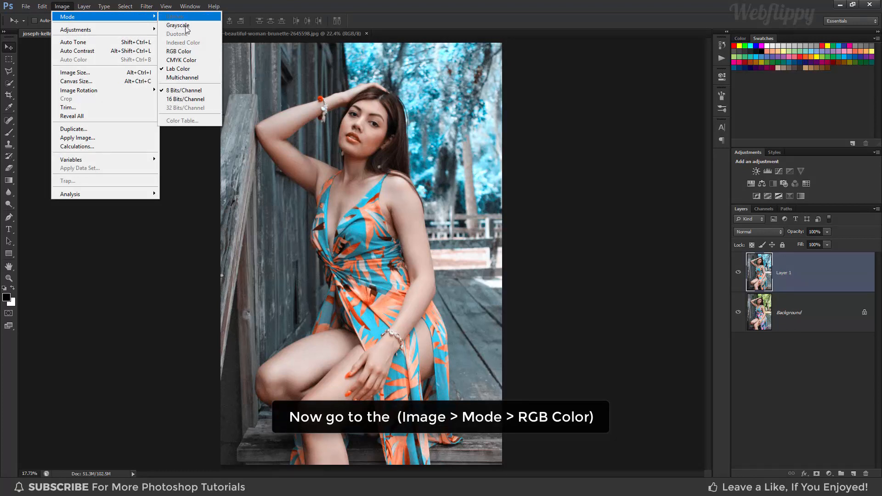
{"action": "left_click", "coordinate": [197, 52]}
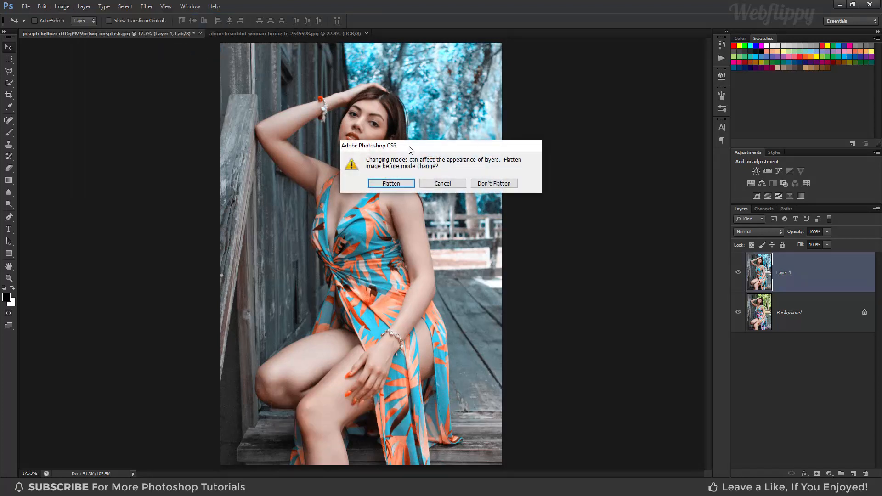
{"action": "left_click", "coordinate": [494, 183]}
Step: Toggle Layer 1's visibility to compare the recolored photo with the original
{"action": "left_click", "coordinate": [739, 275]}
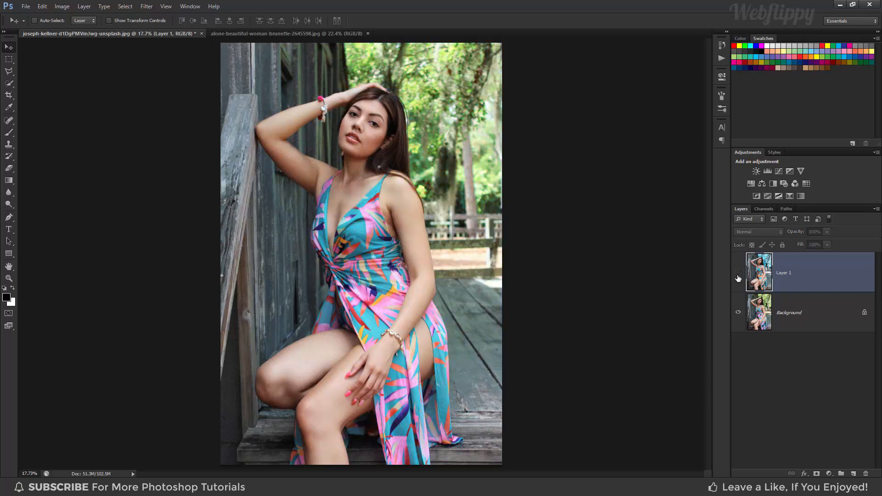
{"action": "left_click", "coordinate": [738, 277]}
{"action": "left_click", "coordinate": [737, 277]}
{"action": "left_click", "coordinate": [738, 277]}
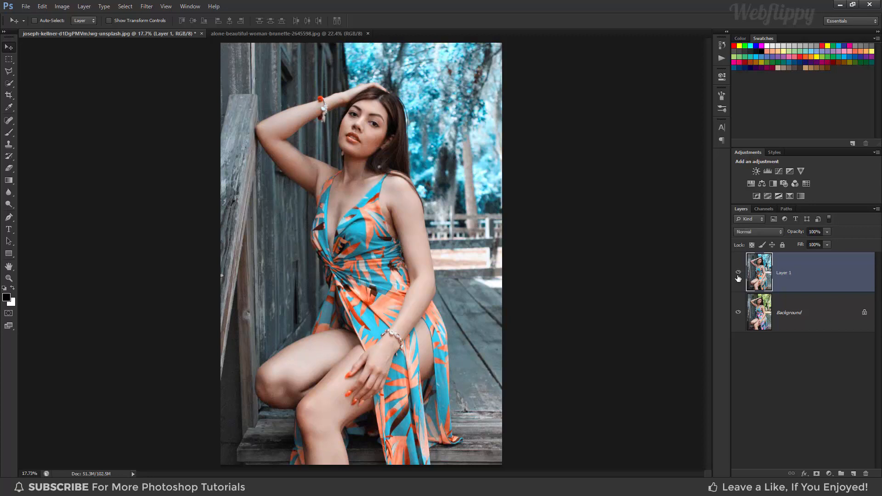
Step: Add a Curves adjustment layer with a midtone anchor, a shadow point at input 47, output 38, and the black point at output 11
{"action": "left_click", "coordinate": [829, 473]}
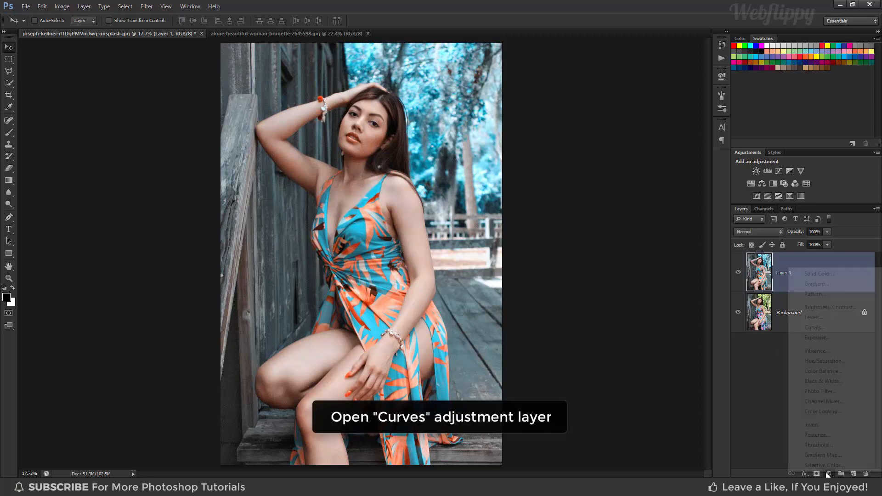
{"action": "left_click", "coordinate": [819, 329]}
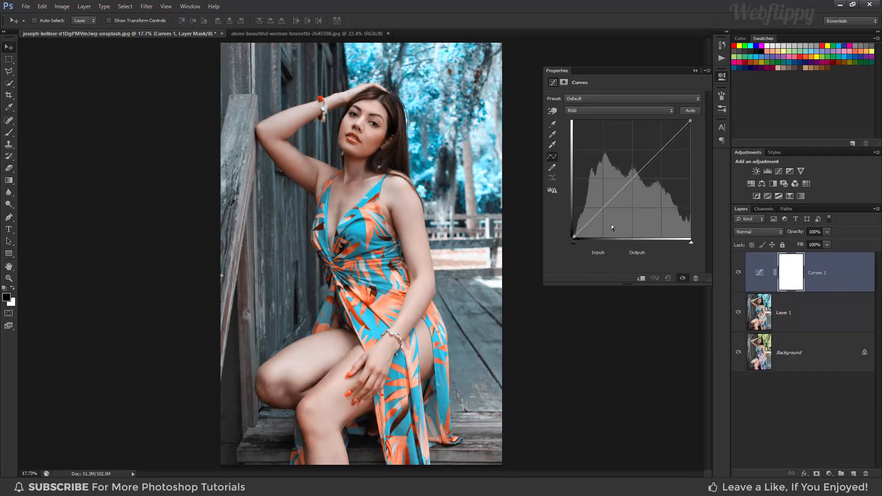
{"action": "left_click", "coordinate": [633, 178]}
{"action": "left_click_drag", "start_coordinate": [596, 215], "coordinate": [595, 220]}
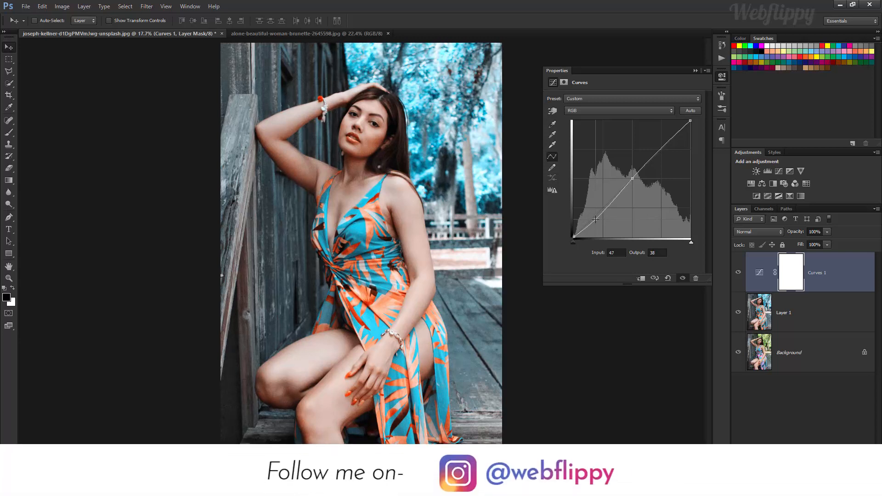
{"action": "left_click_drag", "start_coordinate": [574, 236], "coordinate": [564, 231]}
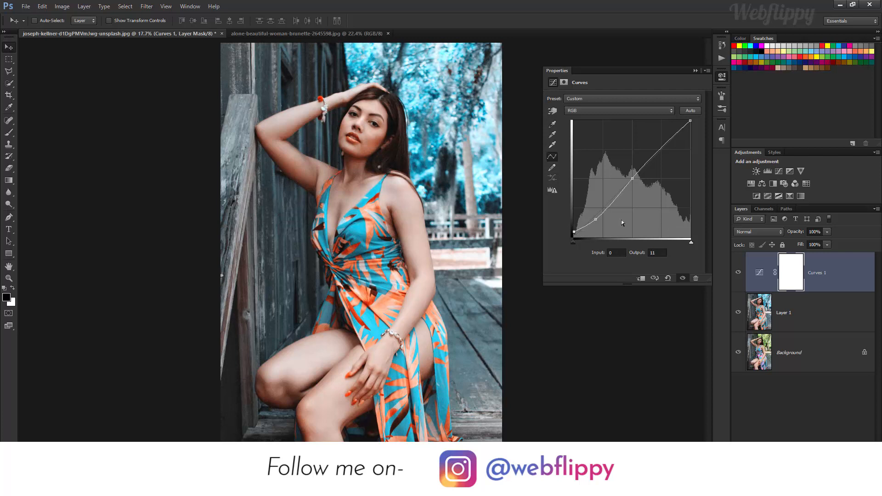
Step: On the Red curve, raise the shadows slightly and lower the highlights with a point at input 195, output 187
{"action": "left_click", "coordinate": [605, 112]}
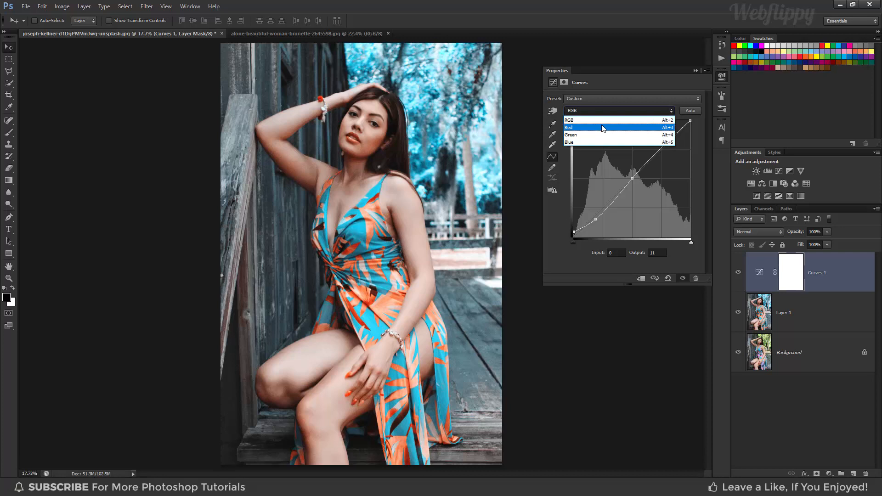
{"action": "left_click", "coordinate": [603, 128]}
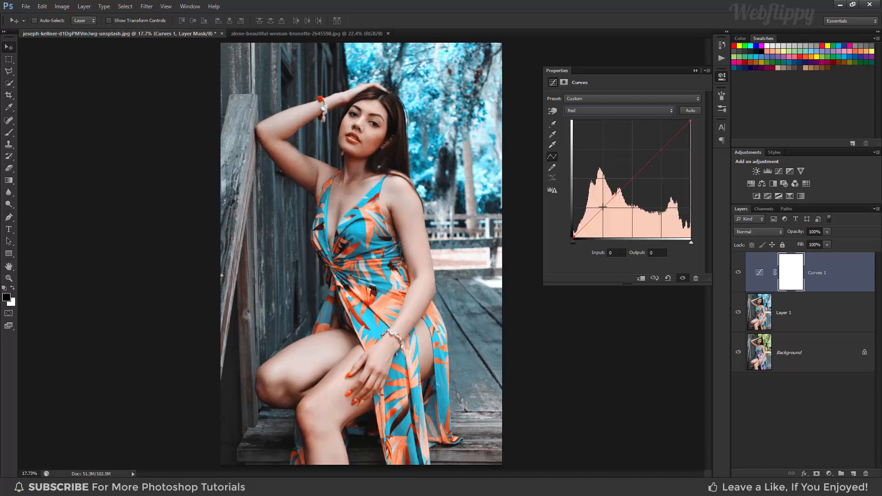
{"action": "left_click_drag", "start_coordinate": [603, 207], "coordinate": [601, 207]}
{"action": "left_click", "coordinate": [663, 150]}
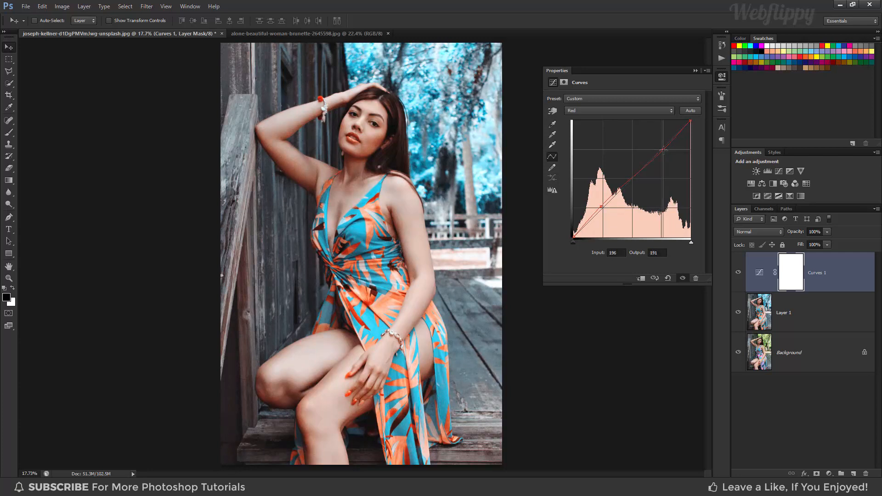
{"action": "left_click_drag", "start_coordinate": [663, 150], "coordinate": [664, 152]}
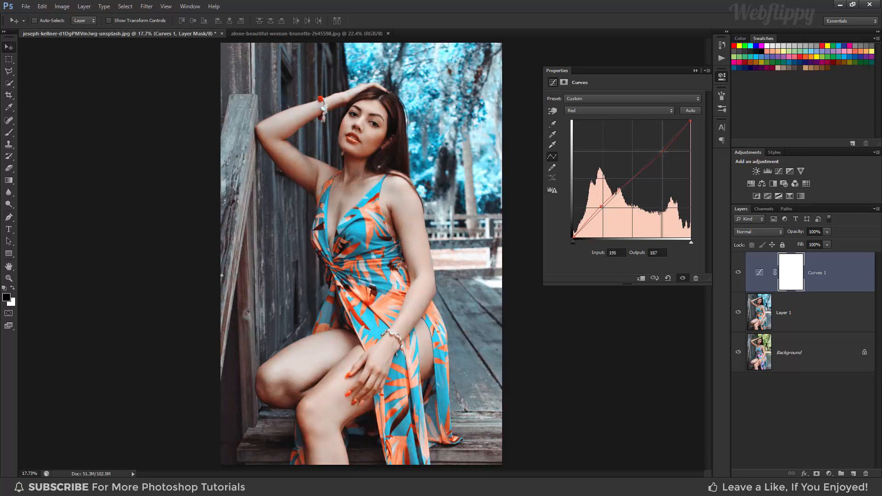
{"action": "left_click", "coordinate": [696, 73]}
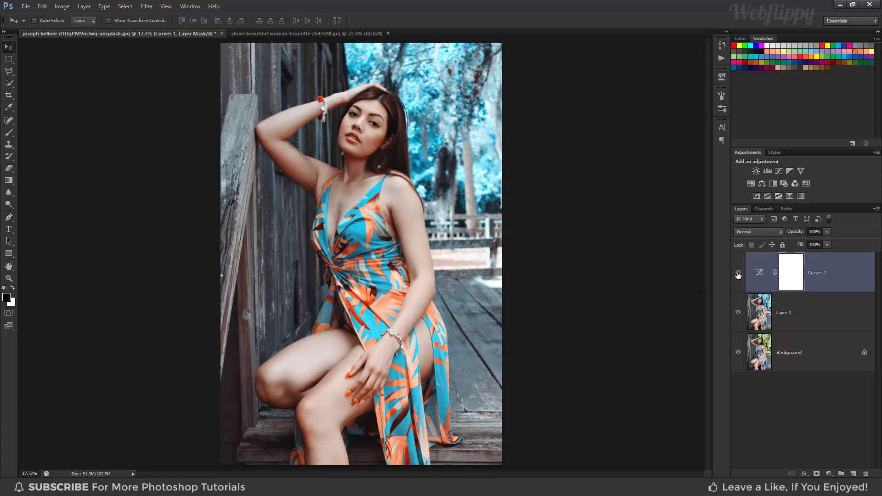
Step: Toggle the Curves 1 layer's visibility to compare the image with and without the adjustment
{"action": "left_click", "coordinate": [738, 274]}
{"action": "left_click", "coordinate": [738, 274]}
{"action": "left_click", "coordinate": [738, 274]}
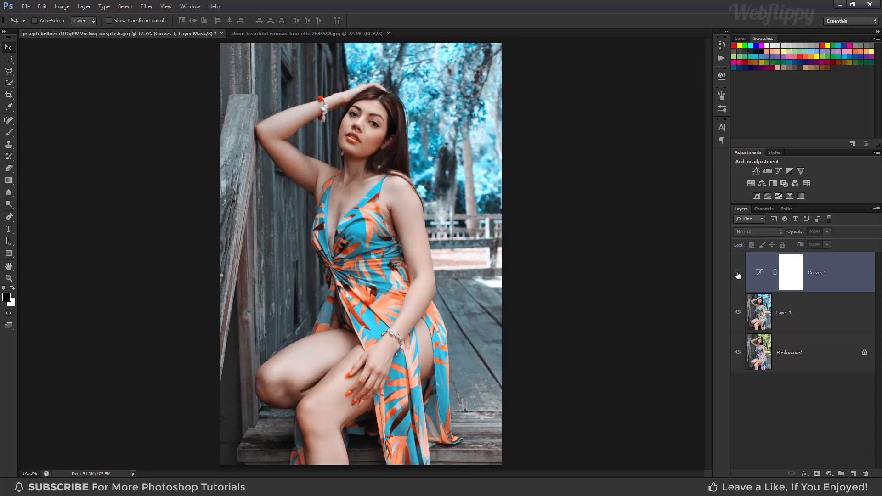
{"action": "left_click", "coordinate": [739, 274]}
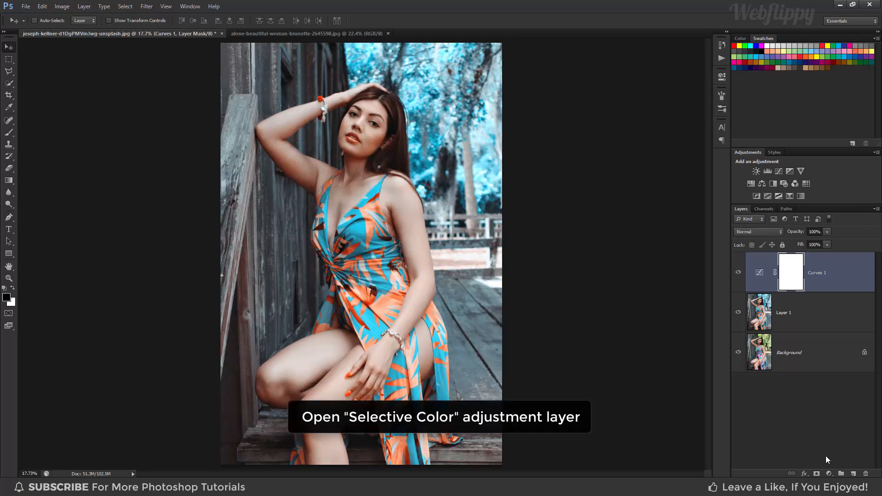
Step: Add a Selective Color adjustment layer and set its Reds to Cyan -50% and Yellow +50%
{"action": "left_click", "coordinate": [829, 474]}
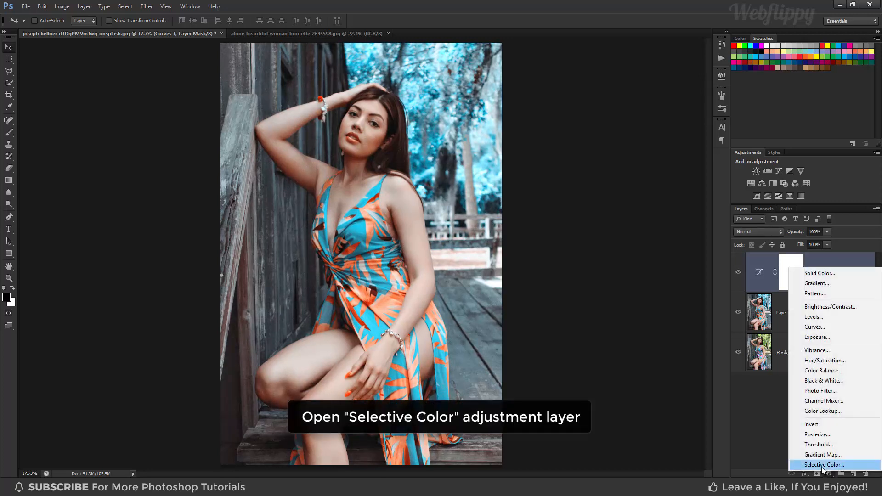
{"action": "left_click", "coordinate": [822, 465]}
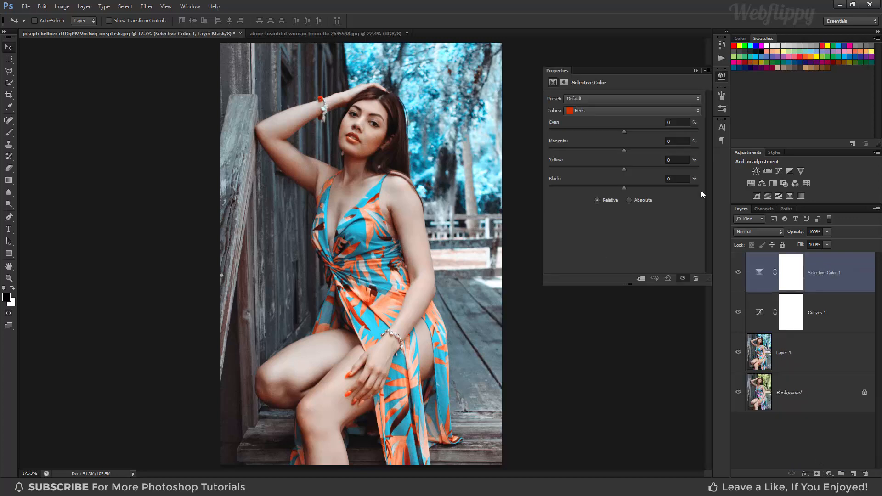
{"action": "left_click", "coordinate": [641, 111]}
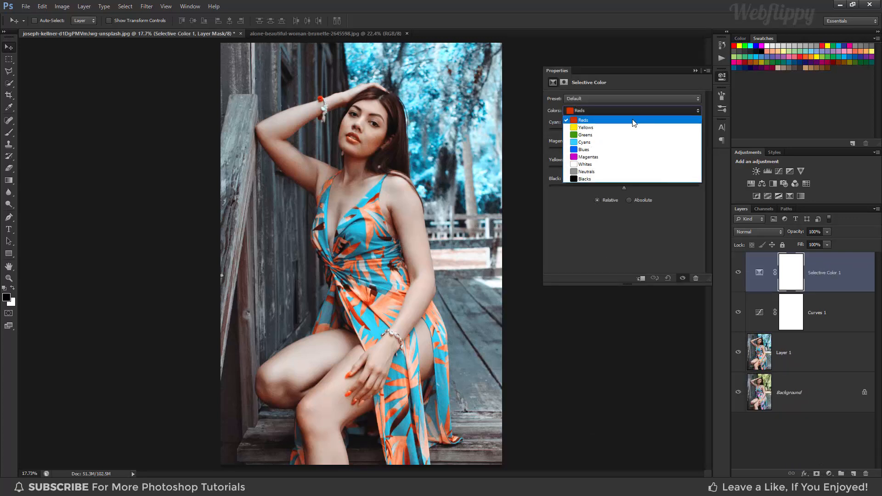
{"action": "left_click", "coordinate": [632, 123]}
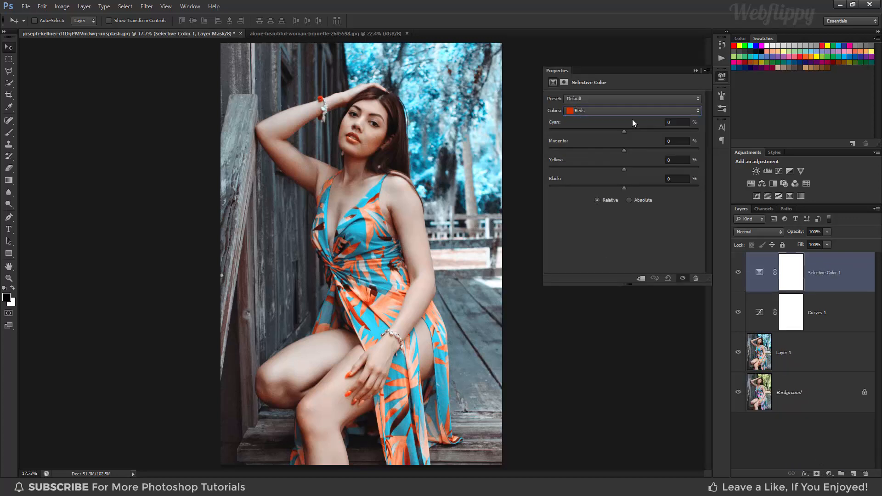
{"action": "left_click", "coordinate": [667, 123]}
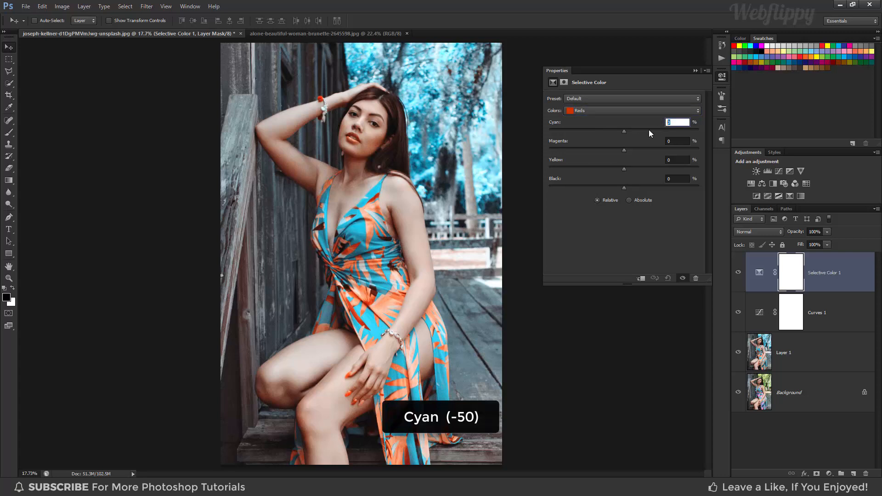
{"action": "type", "text": "-50"}
{"action": "key", "text": "Return"}
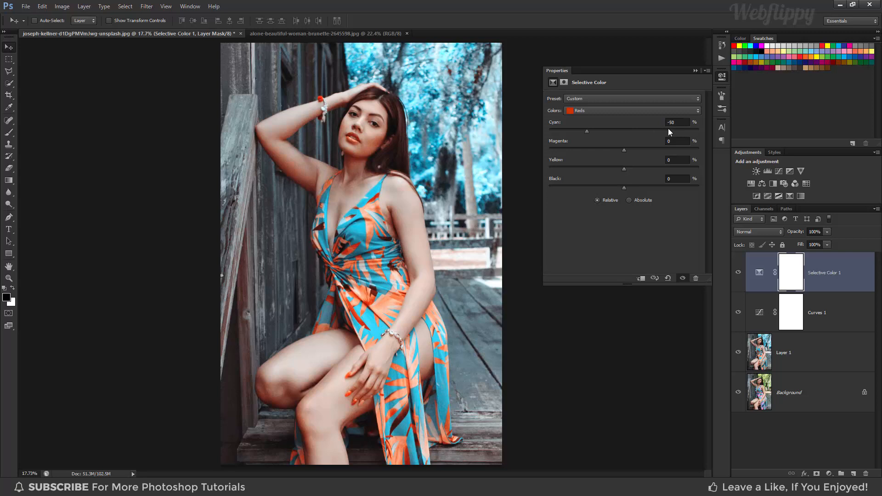
{"action": "left_click", "coordinate": [678, 160]}
{"action": "type", "text": "5"}
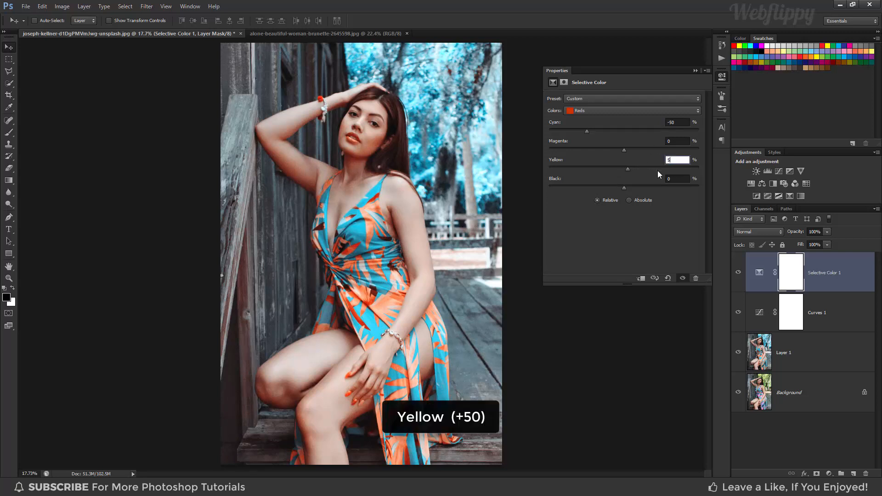
{"action": "key", "text": "Return"}
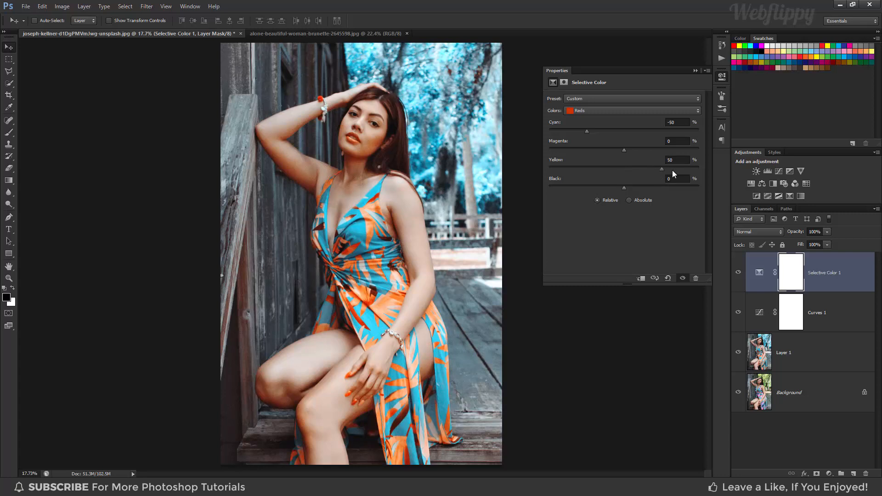
Step: Set the Cyans of the Selective Color adjustment to Cyan +30%, Magenta +30% and Yellow -30%
{"action": "left_click", "coordinate": [615, 110]}
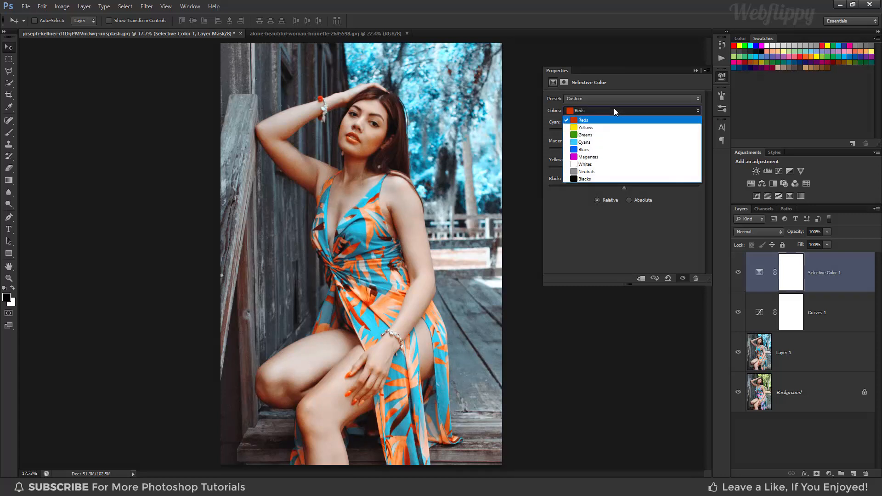
{"action": "left_click", "coordinate": [605, 143]}
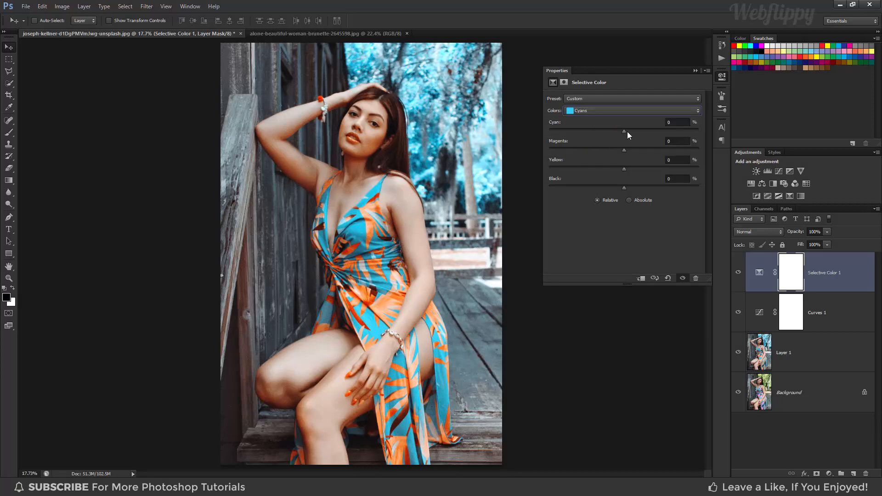
{"action": "left_click", "coordinate": [674, 122]}
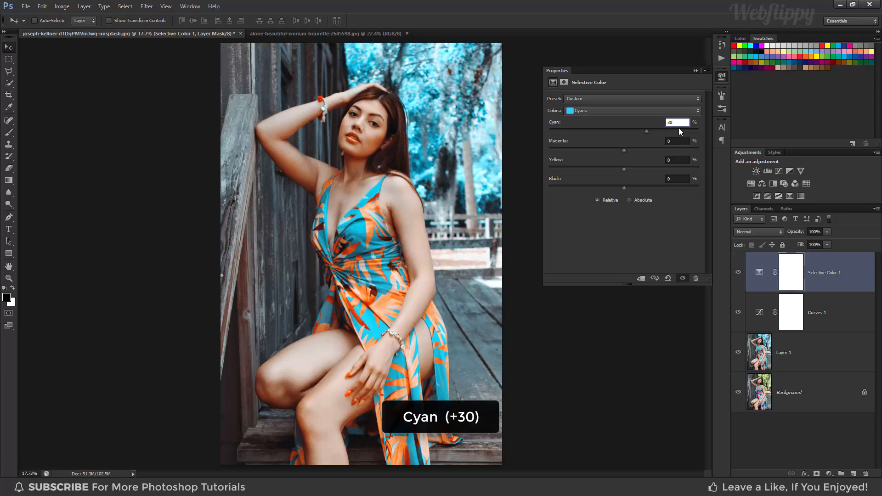
{"action": "key", "text": "Return"}
{"action": "left_click", "coordinate": [665, 142]}
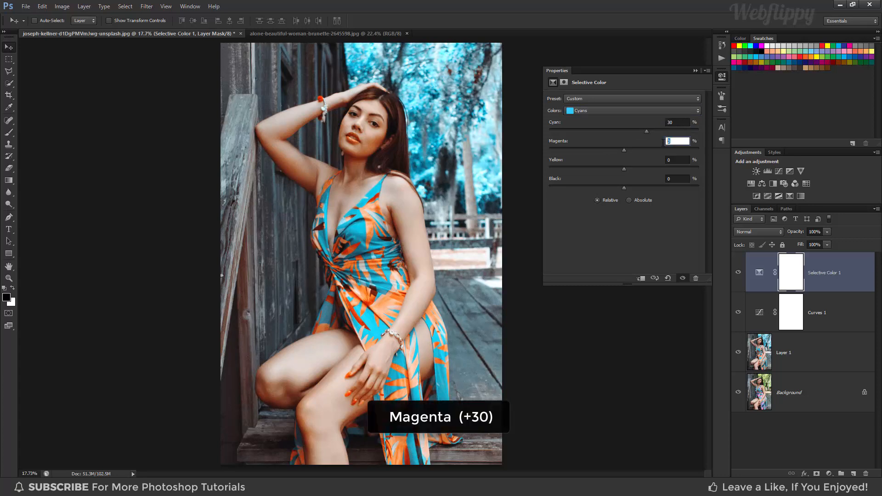
{"action": "type", "text": "30"}
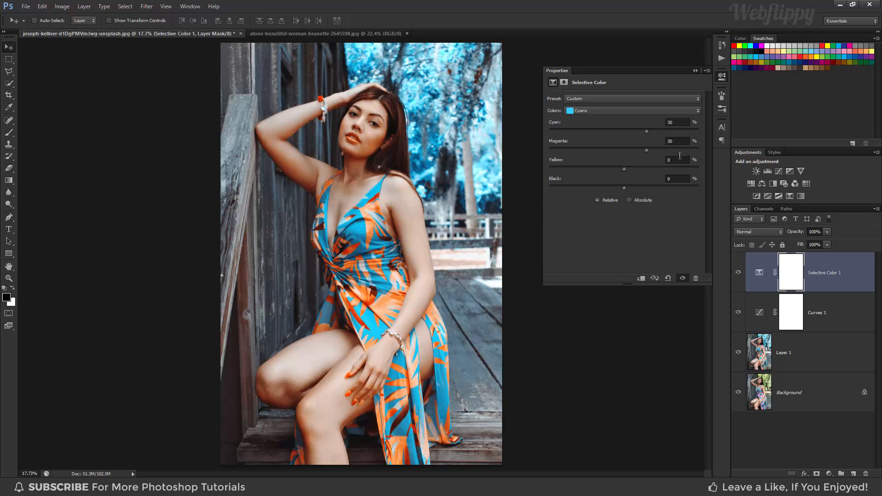
{"action": "left_click", "coordinate": [664, 160]}
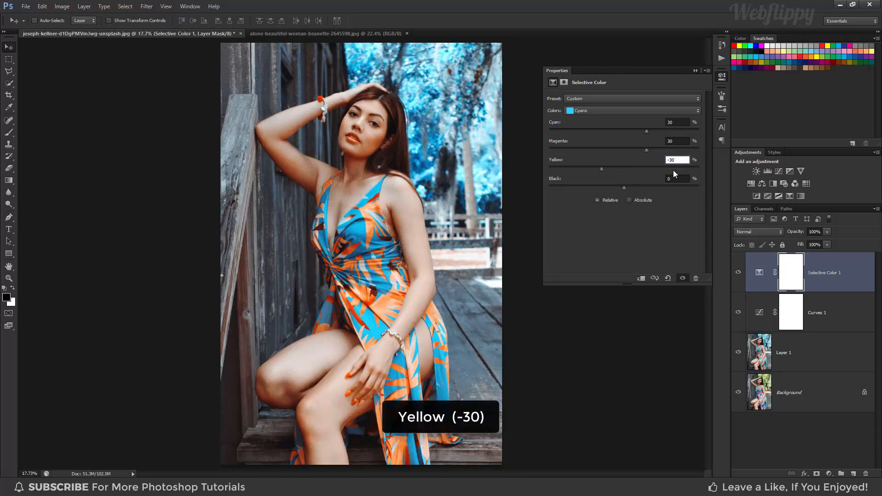
{"action": "key", "text": "Return"}
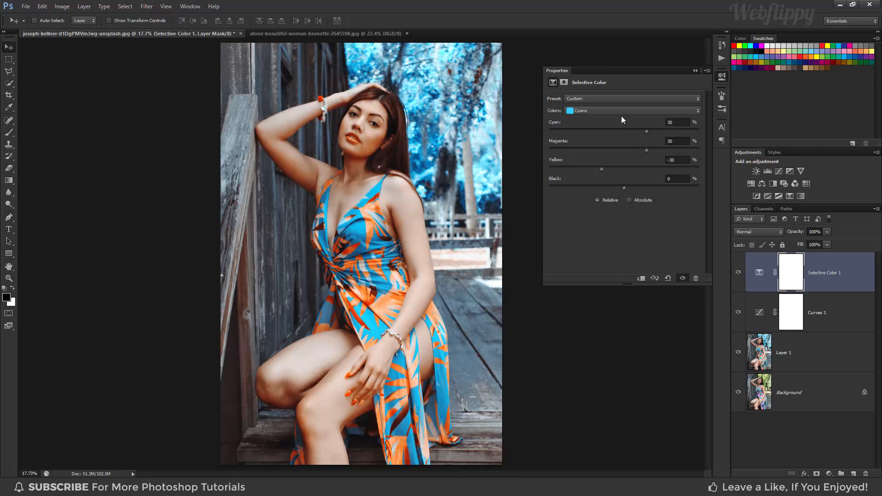
Step: Set Black to -10% for the Whites of the Selective Color adjustment
{"action": "left_click", "coordinate": [620, 111]}
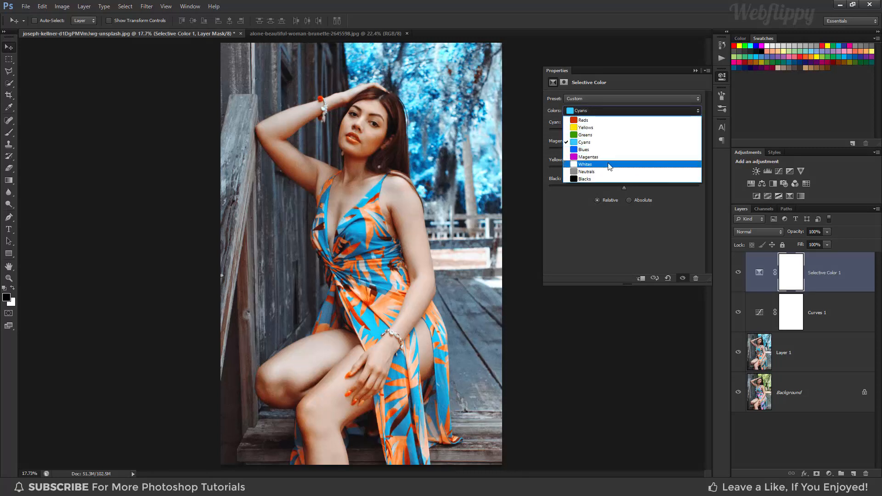
{"action": "left_click", "coordinate": [609, 165]}
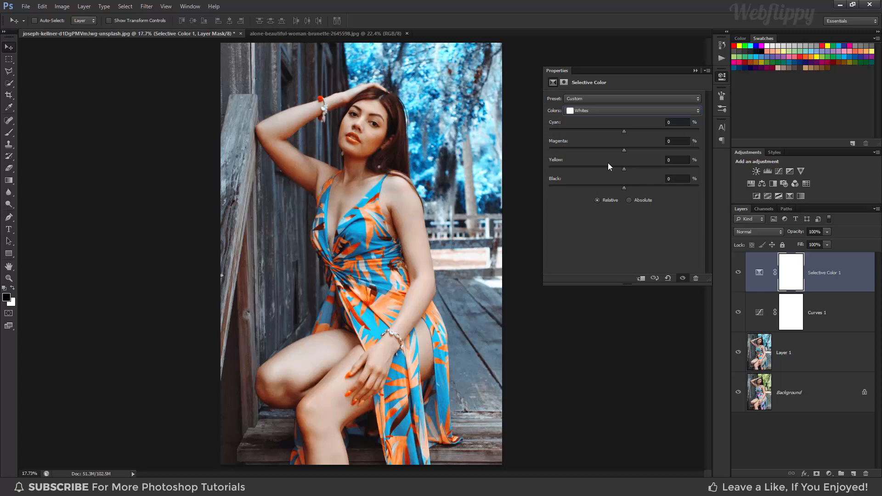
{"action": "left_click", "coordinate": [674, 179]}
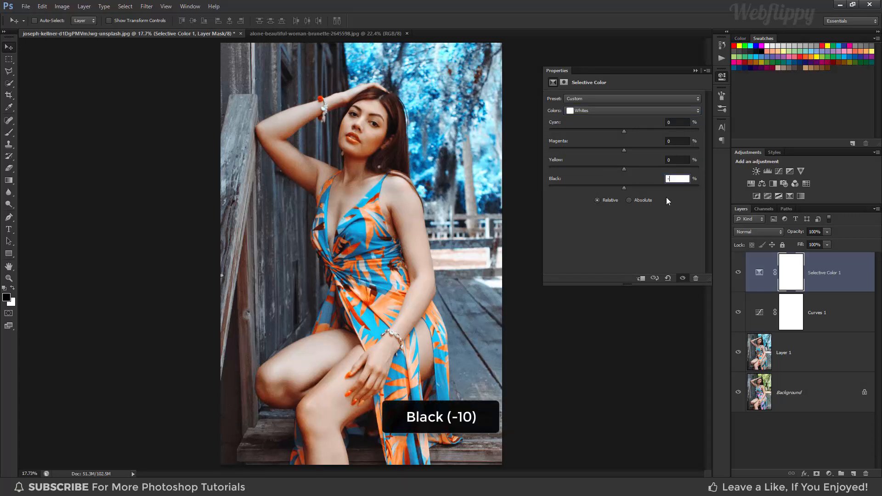
{"action": "type", "text": "-10"}
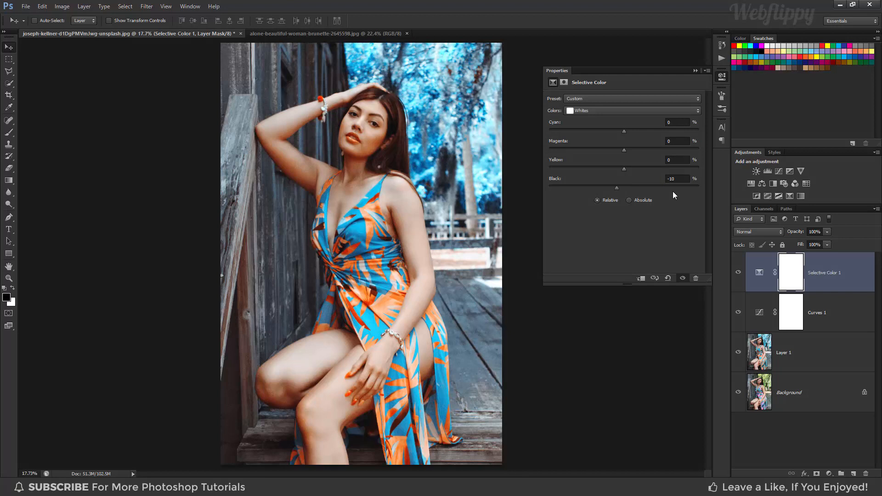
Step: Set Black to +10% for the Blacks of the Selective Color adjustment and collapse its properties
{"action": "left_click", "coordinate": [624, 111]}
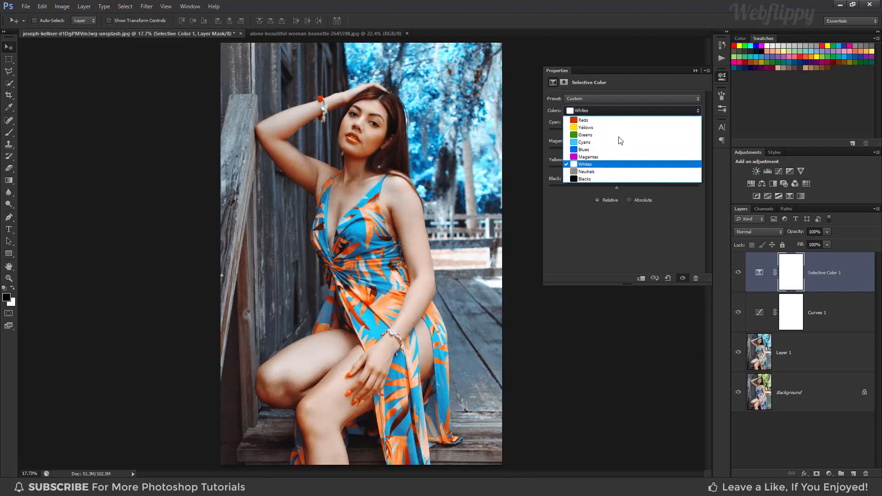
{"action": "left_click", "coordinate": [611, 179]}
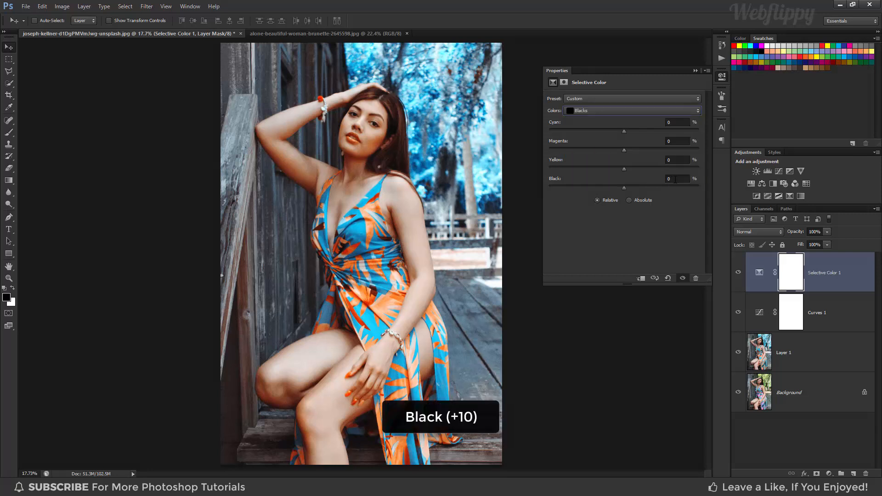
{"action": "left_click", "coordinate": [675, 180]}
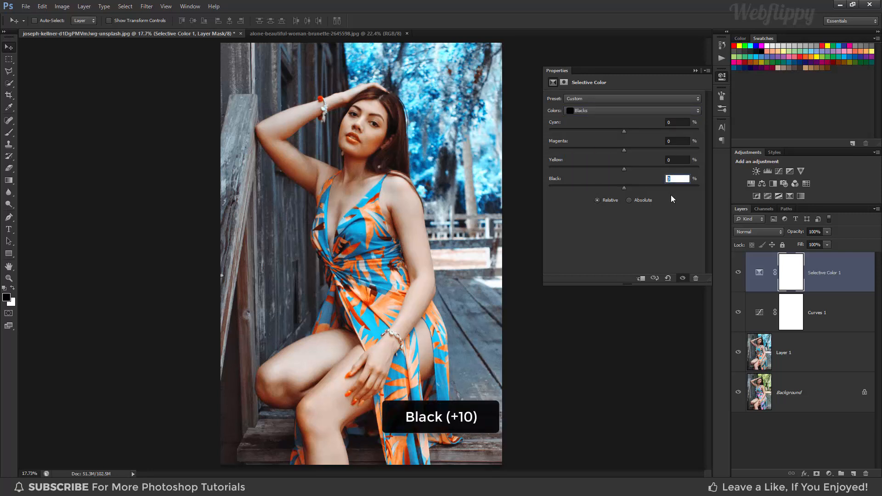
{"action": "type", "text": "10"}
{"action": "key", "text": "Return"}
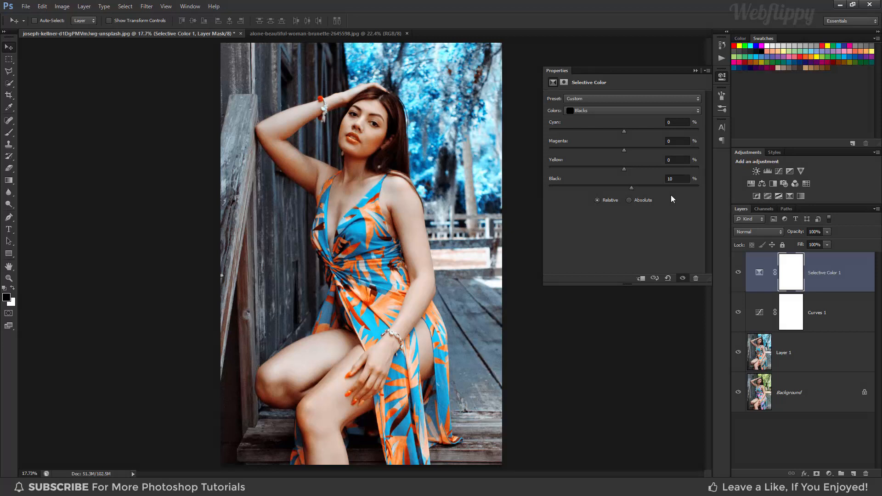
{"action": "left_click", "coordinate": [695, 71]}
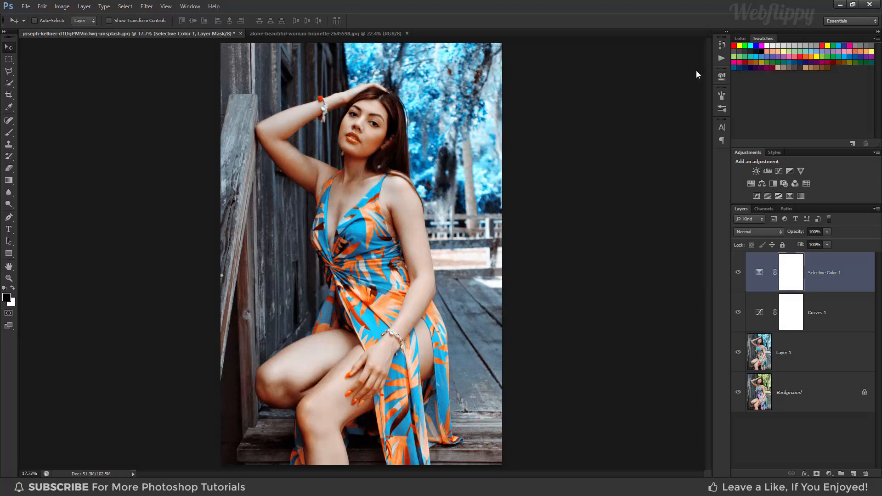
Step: Compare the portrait with and without Selective Color 1, and with only the Background layer against all layers shown
{"action": "left_click", "coordinate": [738, 273]}
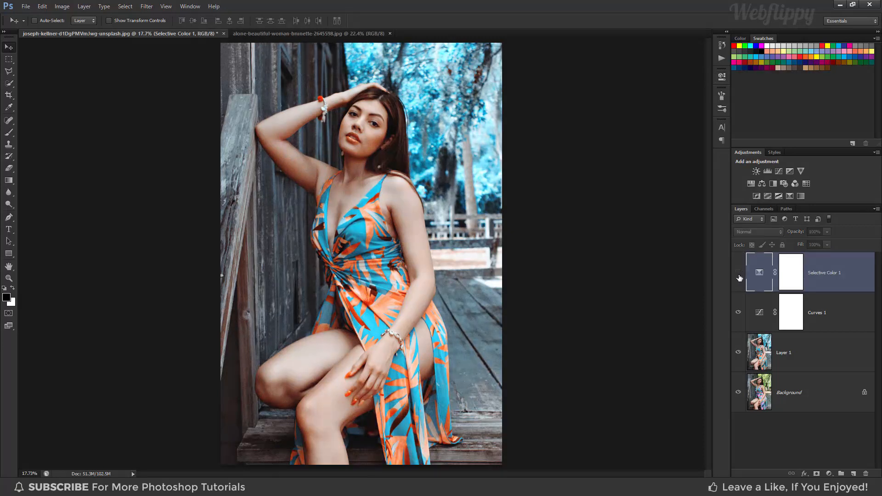
{"action": "left_click", "coordinate": [738, 273]}
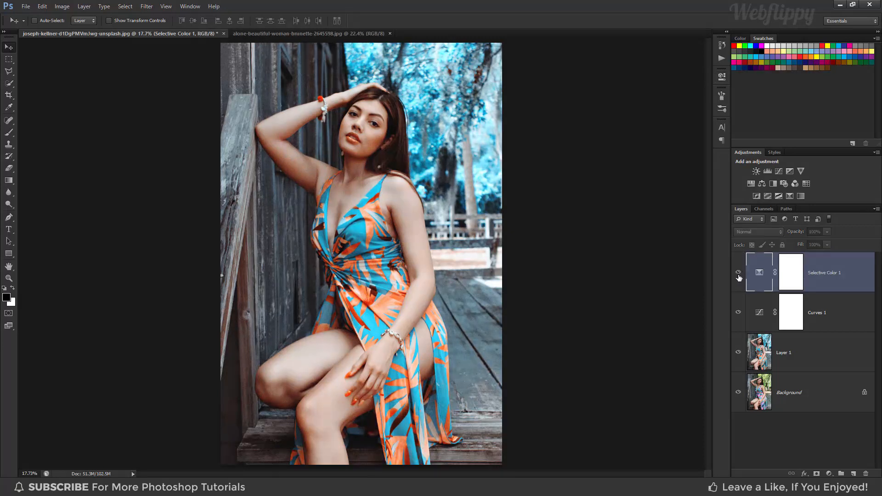
{"action": "left_click", "coordinate": [738, 393], "text": "alt"}
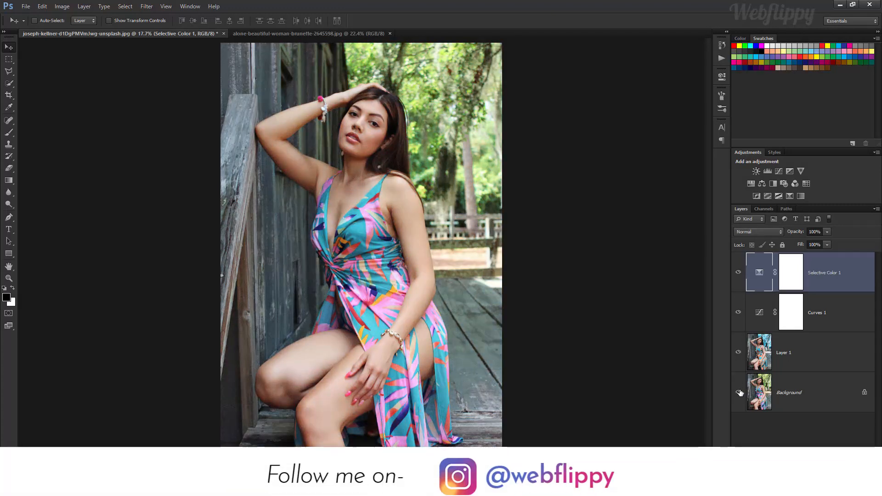
{"action": "left_click", "coordinate": [739, 393], "text": "alt"}
{"action": "left_click", "coordinate": [740, 393], "text": "alt"}
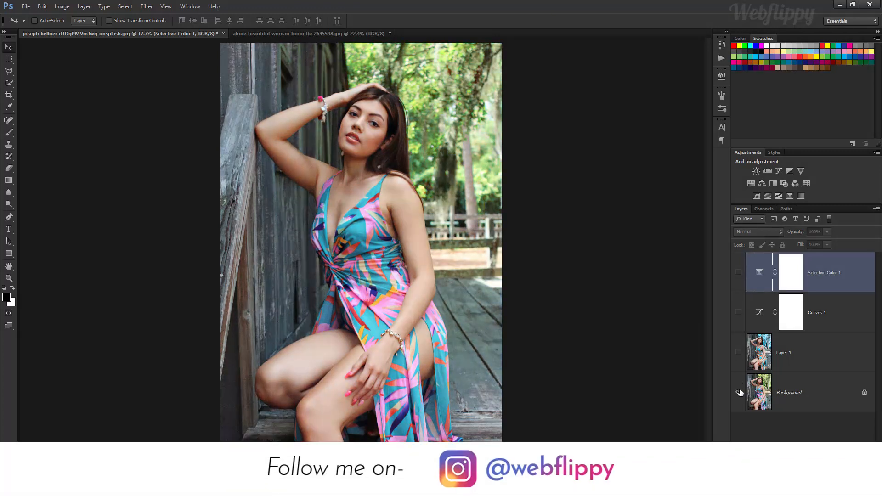
{"action": "left_click", "coordinate": [739, 393], "text": "alt"}
{"action": "left_click", "coordinate": [740, 392], "text": "alt"}
{"action": "left_click", "coordinate": [740, 392], "text": "alt"}
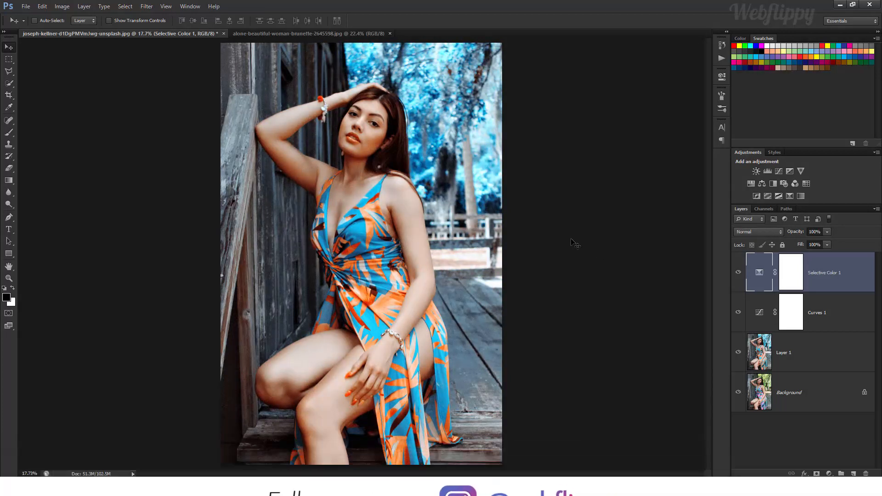
Step: Switch to alone-beautiful-woman-brunette-2645598.jpg and load the action file Webflippy - Blue and Gold Color Grade
{"action": "left_click", "coordinate": [362, 34]}
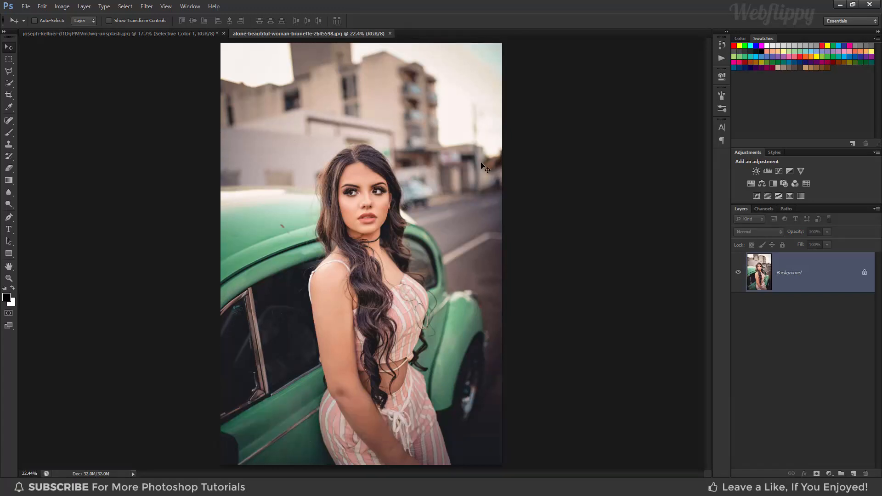
{"action": "left_click", "coordinate": [195, 8]}
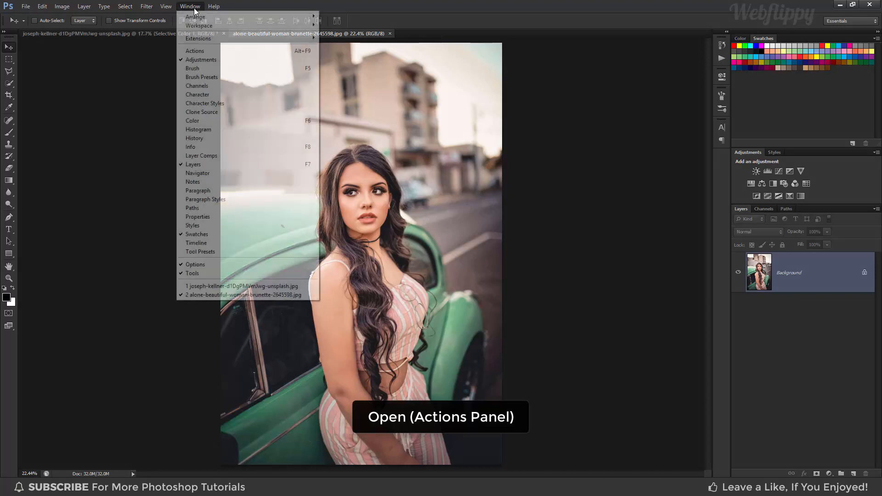
{"action": "left_click", "coordinate": [213, 53]}
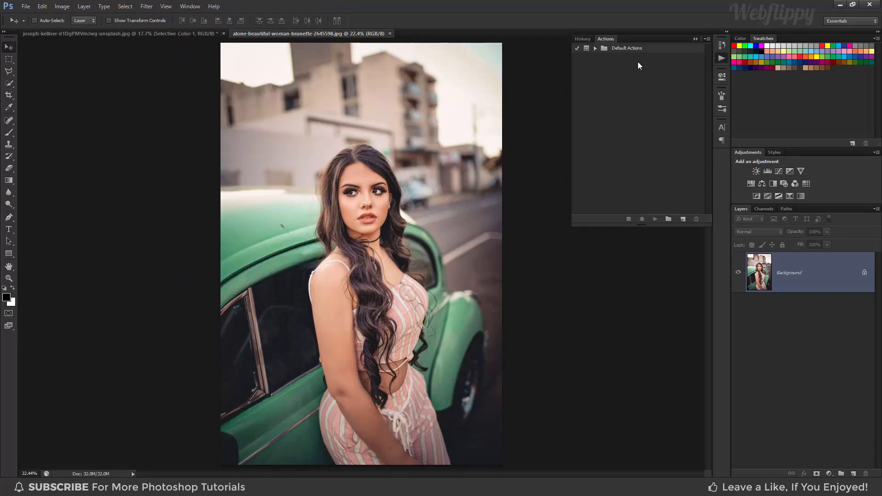
{"action": "left_click", "coordinate": [707, 38]}
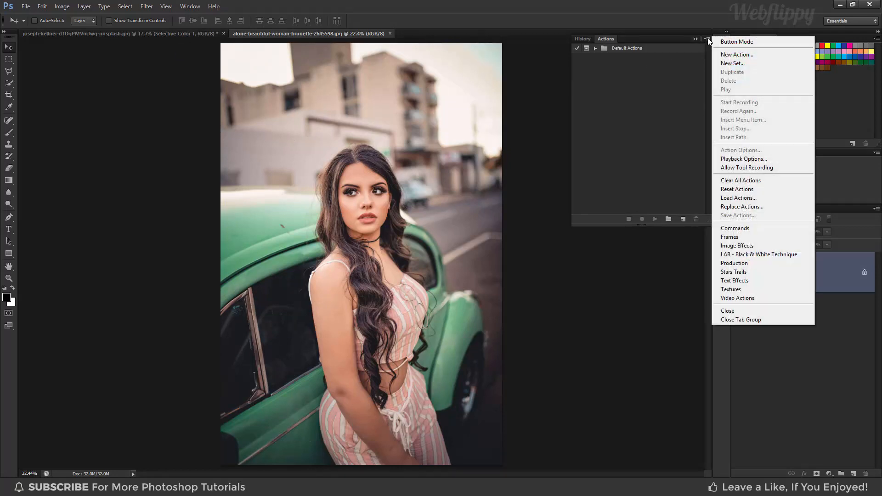
{"action": "left_click", "coordinate": [739, 198]}
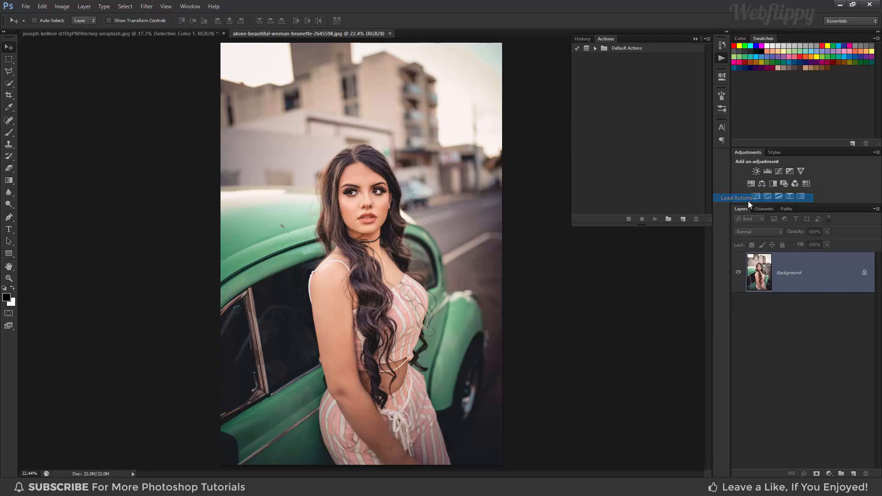
{"action": "left_click", "coordinate": [394, 104]}
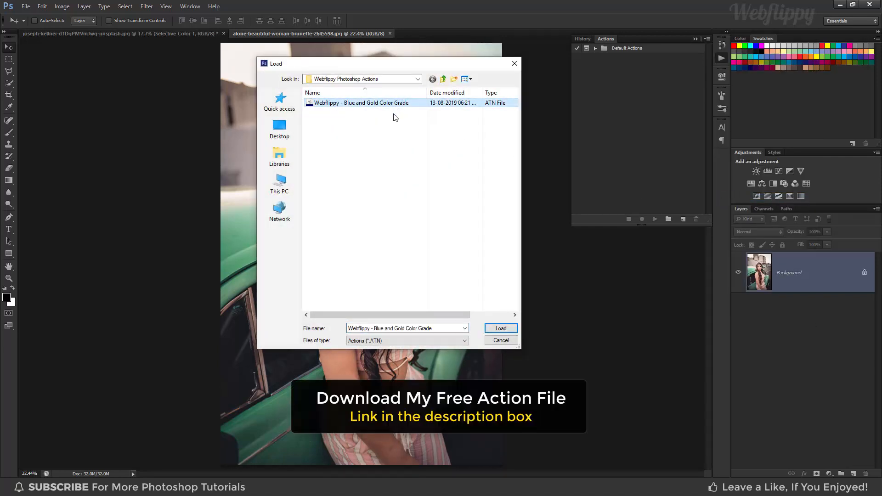
{"action": "left_click", "coordinate": [502, 330]}
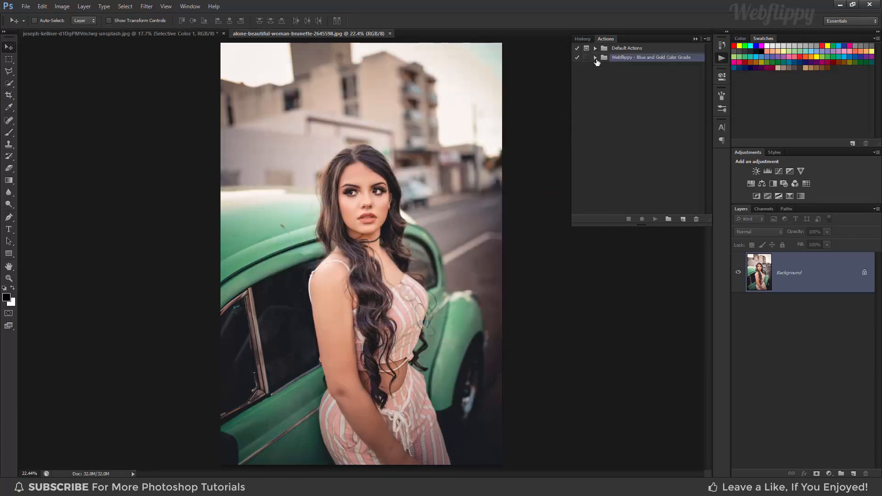
Step: Run the CLICK HERE & PLAY IT action from the Webflippy - Blue and Gold Color Grade set and collapse the actions list
{"action": "left_click", "coordinate": [595, 58]}
{"action": "left_click", "coordinate": [634, 68]}
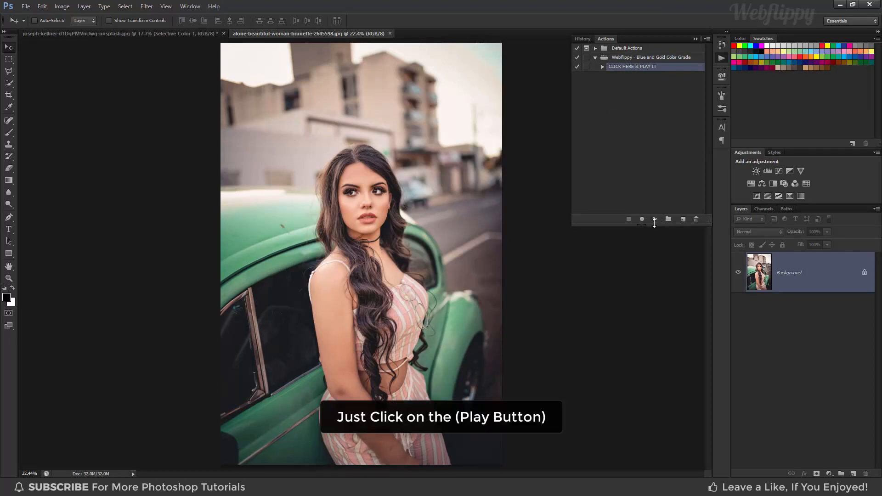
{"action": "left_click", "coordinate": [655, 219]}
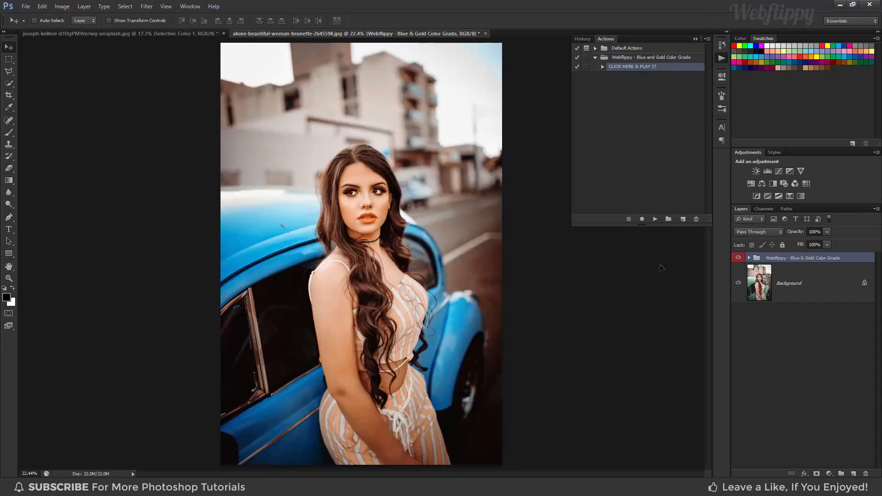
{"action": "left_click", "coordinate": [697, 39]}
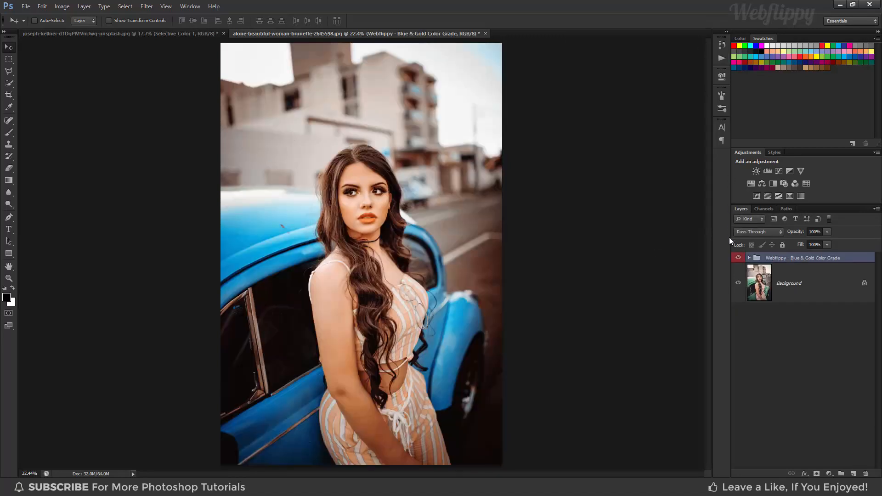
Step: Compare the photo with the Webflippy - Blue & Gold Color Grade group hidden and shown, and inspect the layers inside the group
{"action": "left_click", "coordinate": [738, 259]}
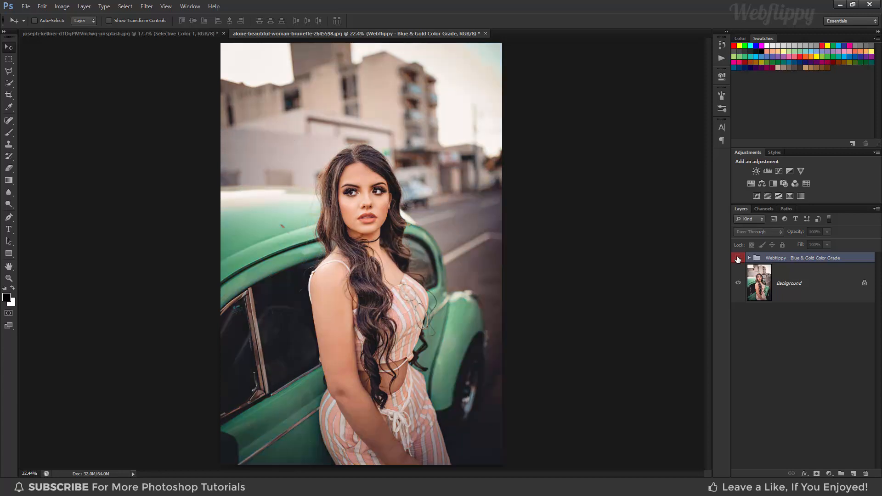
{"action": "left_click", "coordinate": [737, 259]}
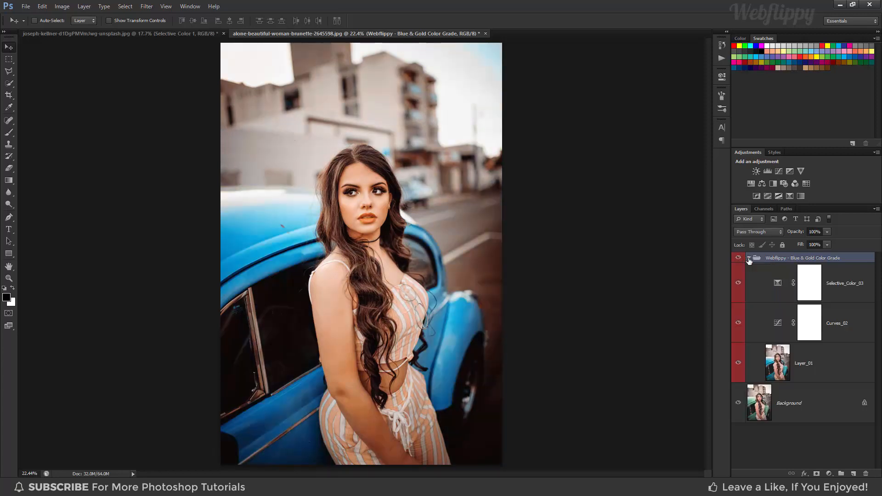
{"action": "left_click", "coordinate": [749, 259]}
{"action": "left_click", "coordinate": [738, 259]}
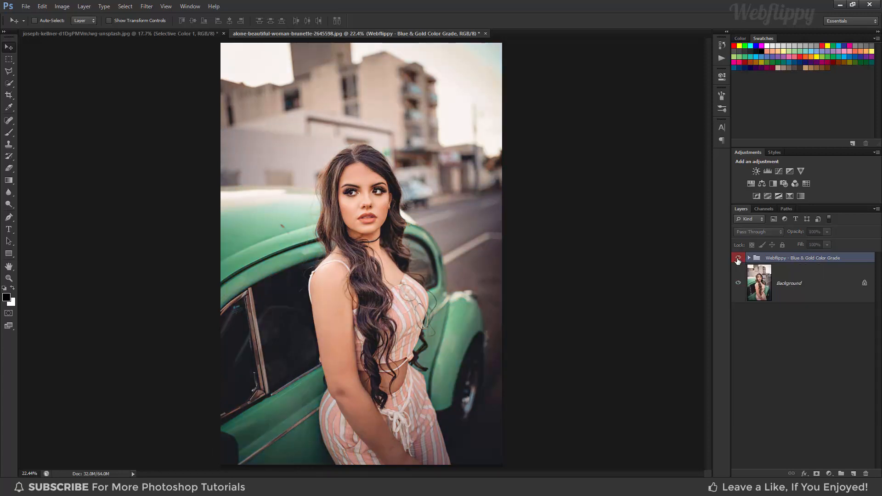
{"action": "left_click", "coordinate": [738, 260]}
{"action": "left_click", "coordinate": [738, 259]}
{"action": "left_click", "coordinate": [738, 259]}
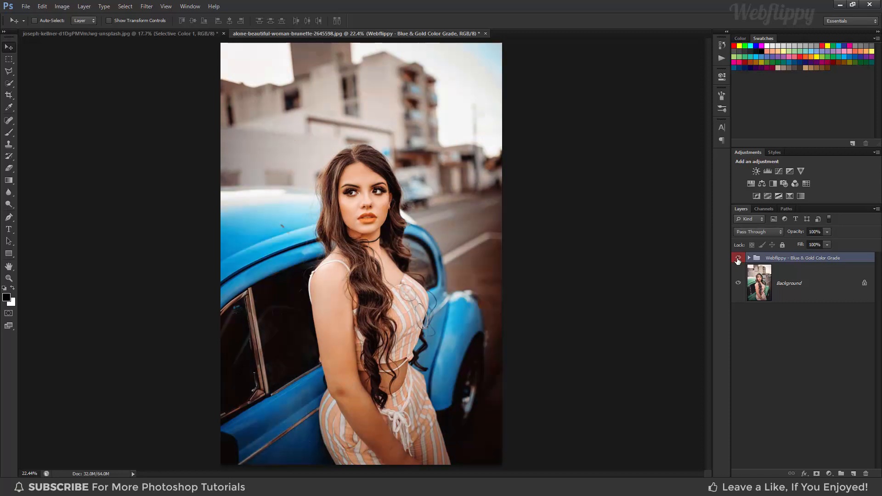
{"action": "left_click", "coordinate": [827, 244]}
{"action": "left_click_drag", "start_coordinate": [812, 243], "coordinate": [845, 241]}
{"action": "left_click", "coordinate": [738, 260]}
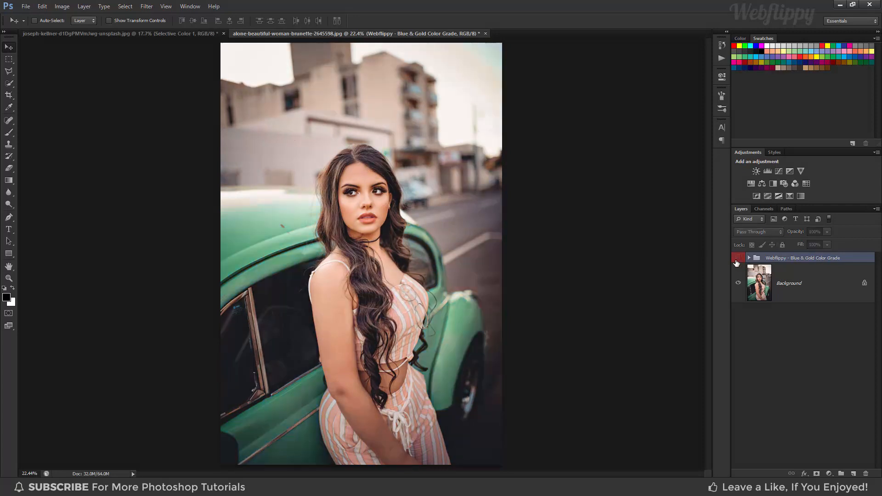
{"action": "left_click", "coordinate": [738, 260]}
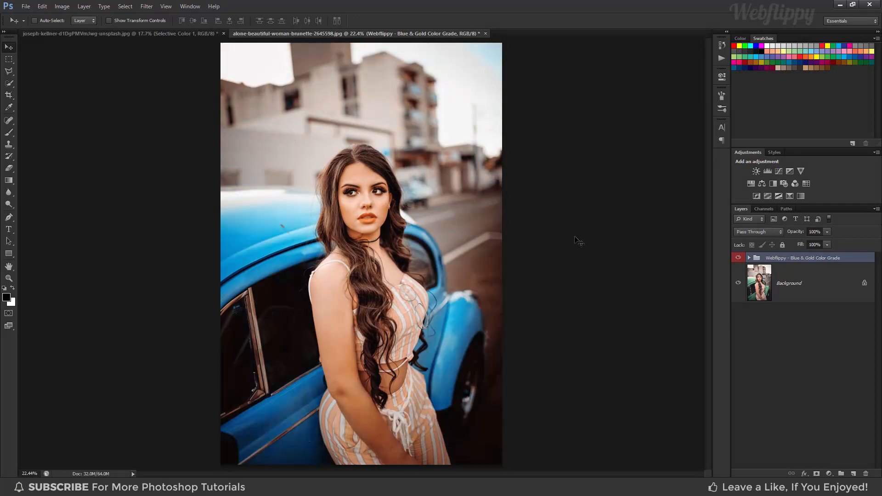